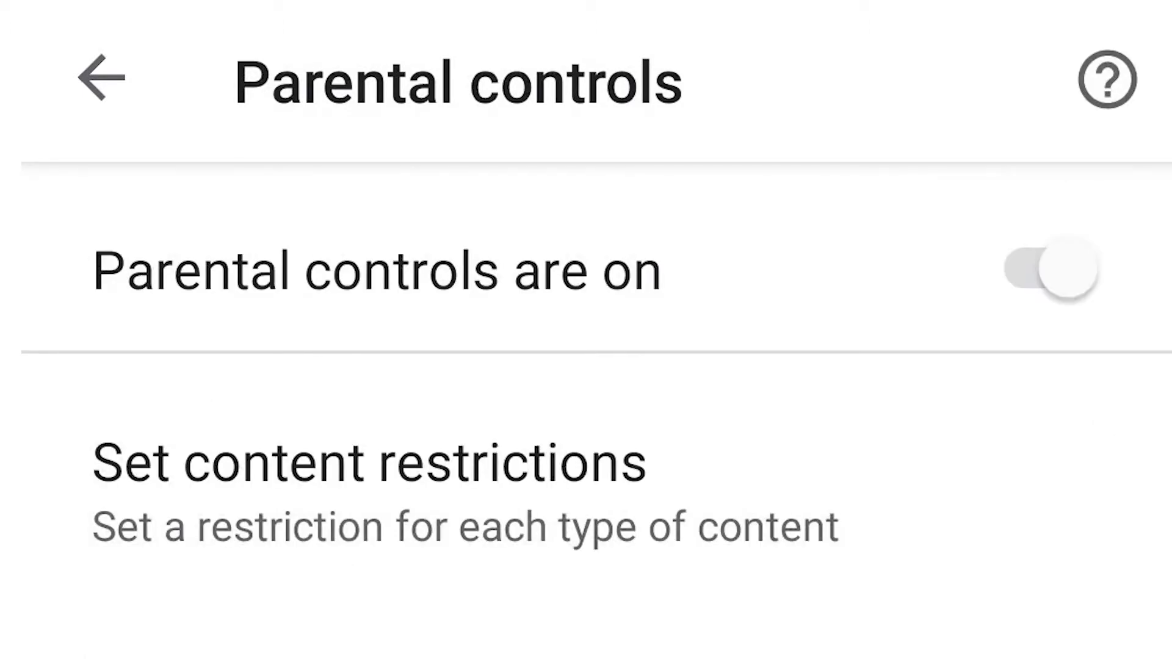
Switch the Parental controls toggle off in Play Store
click(1051, 269)
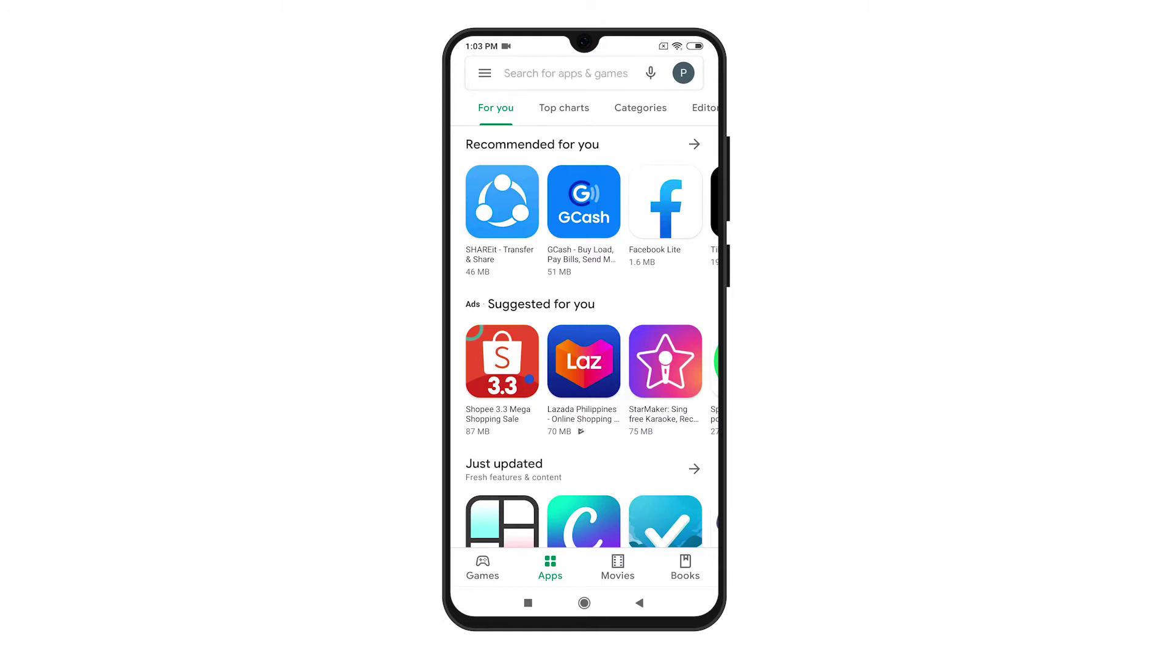
Open Play Store's navigation drawer from the search-bar menu icon
click(485, 73)
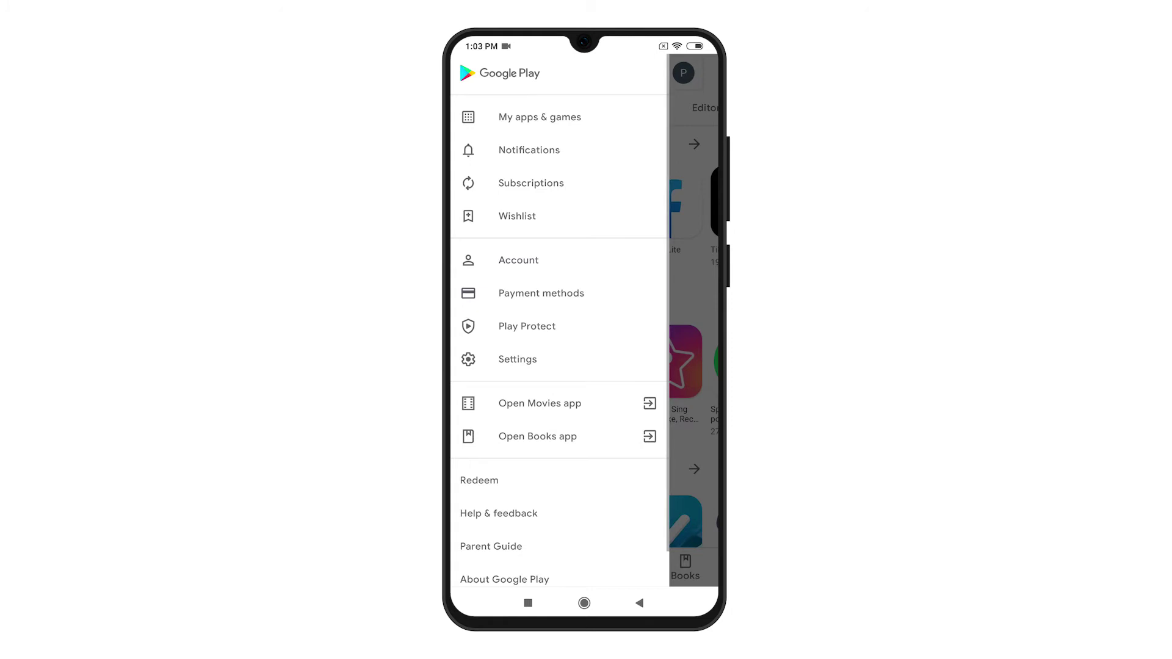
Go to Settings and open Parental controls under User controls
click(518, 359)
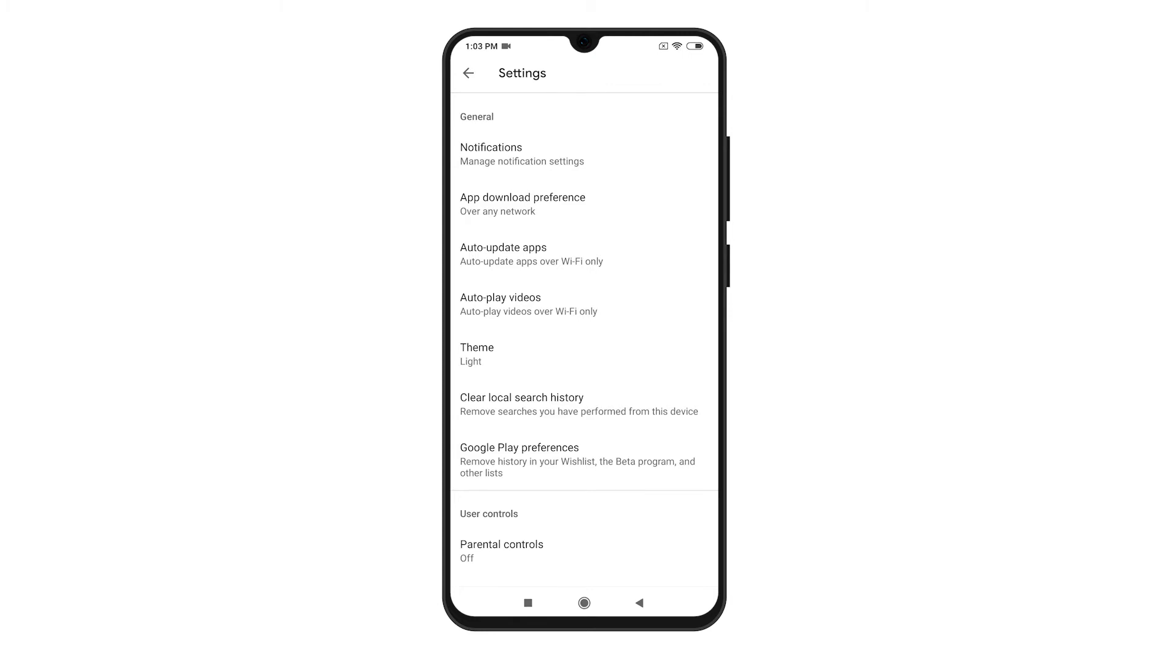
scroll(584, 336, down, 3)
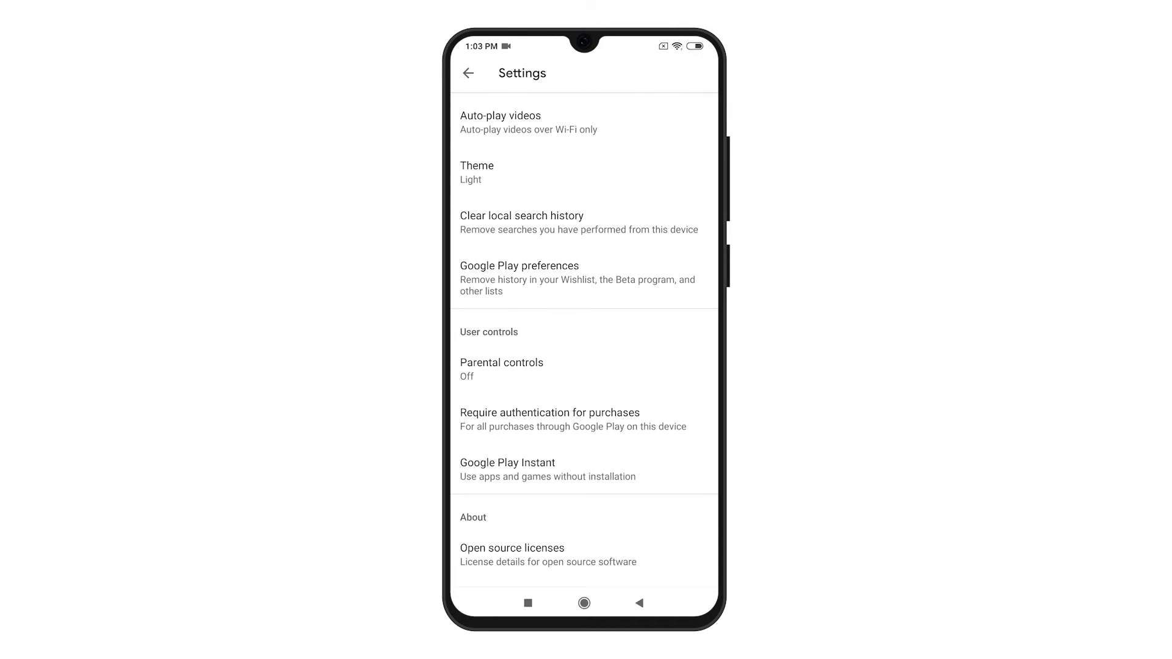
click(502, 368)
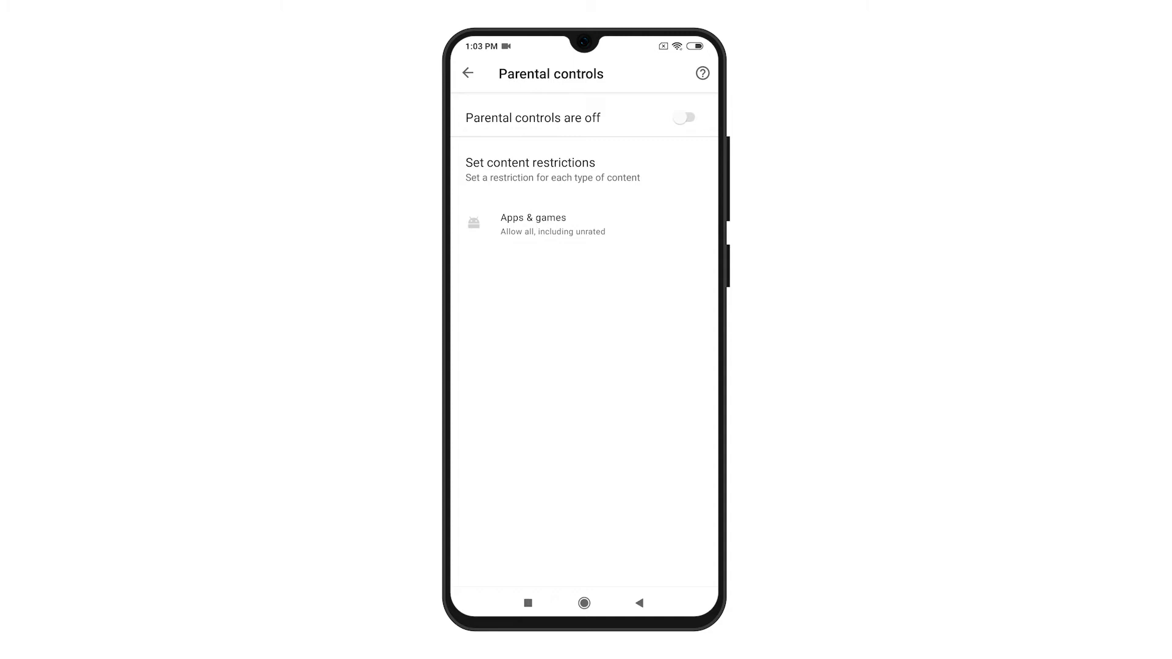
click(684, 118)
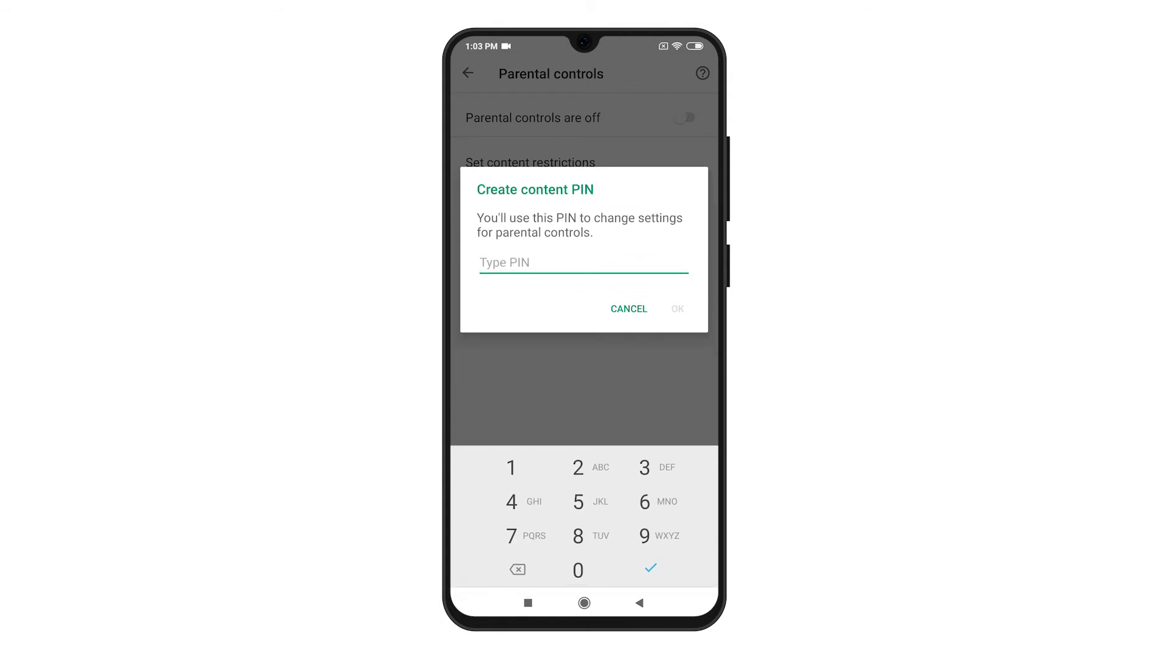
key(Return)
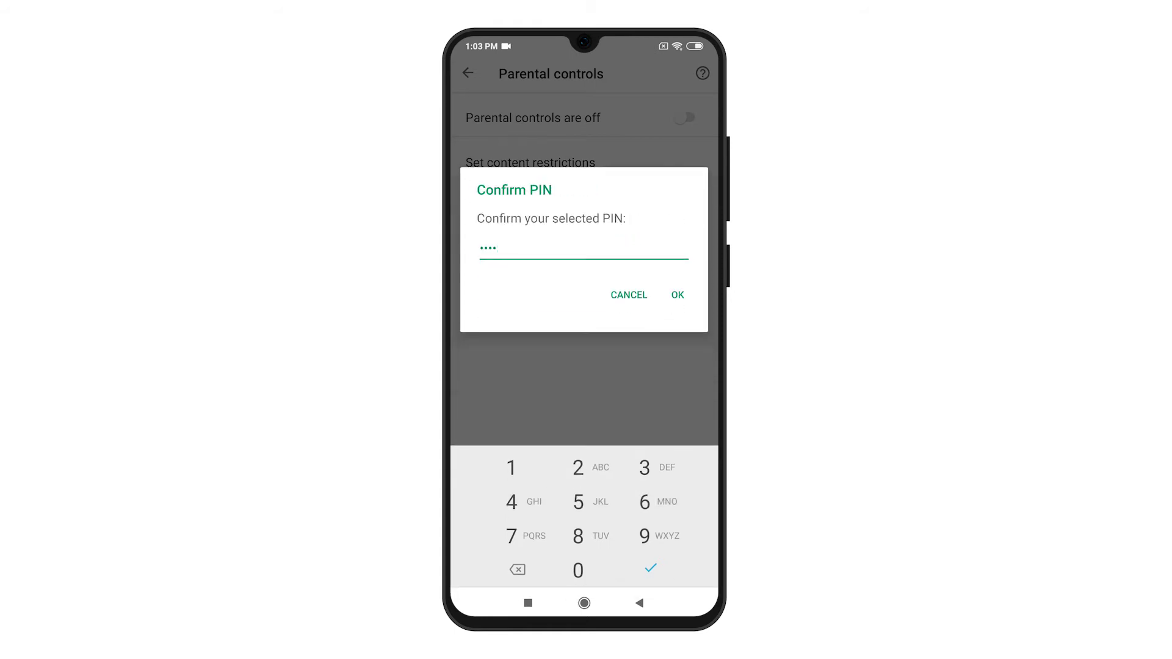
key(Return)
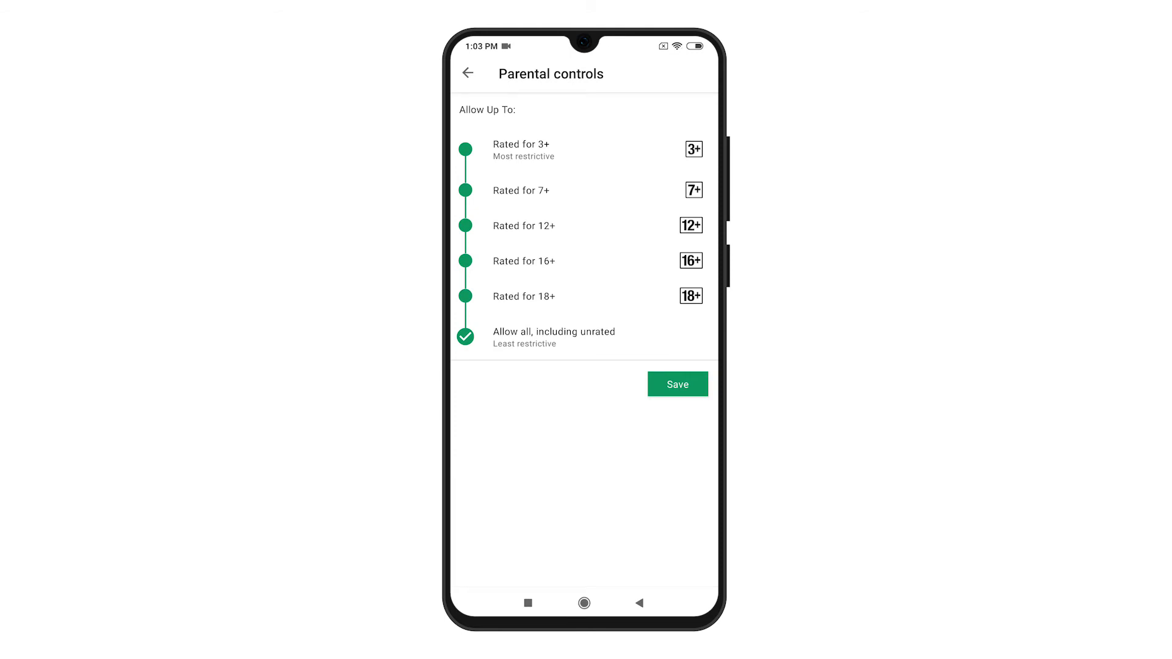
Limit Apps & games to Rated for 12+ and save it
click(524, 225)
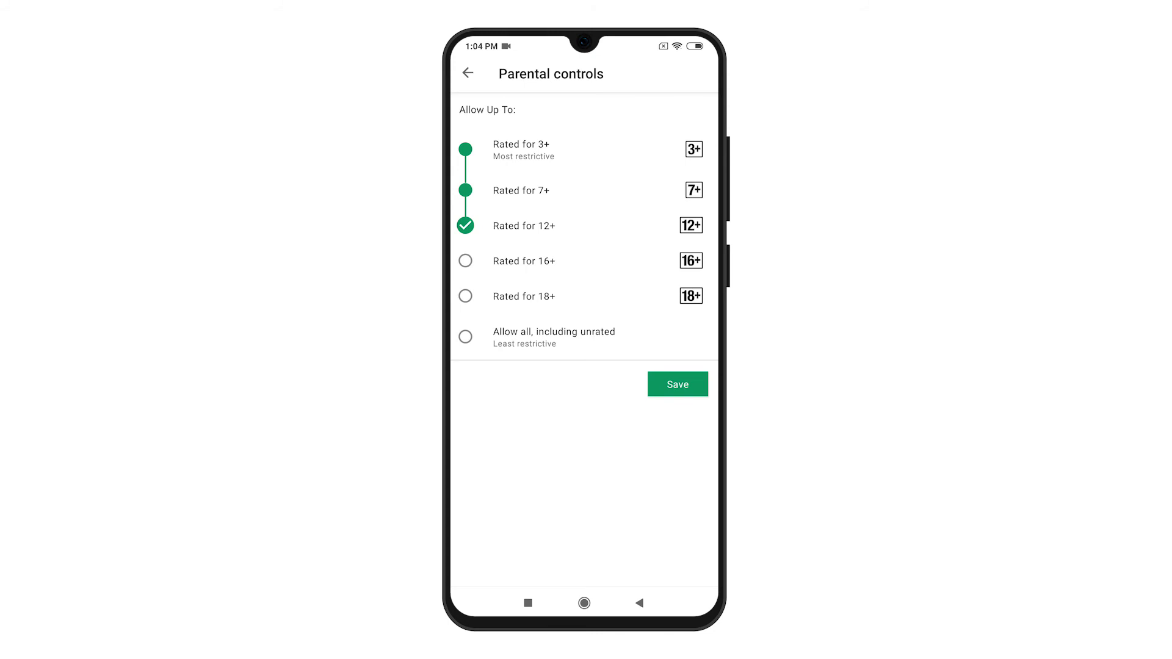
click(678, 384)
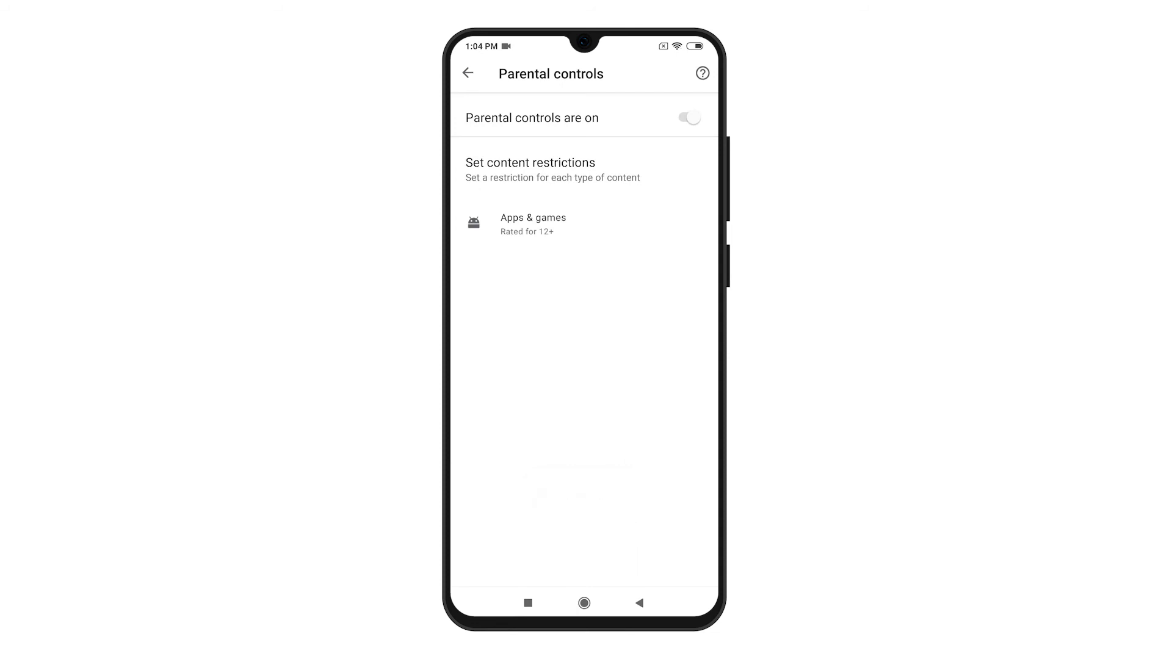
Review the Apps & games 12+ limit, then clear Play Store from recent apps
click(533, 224)
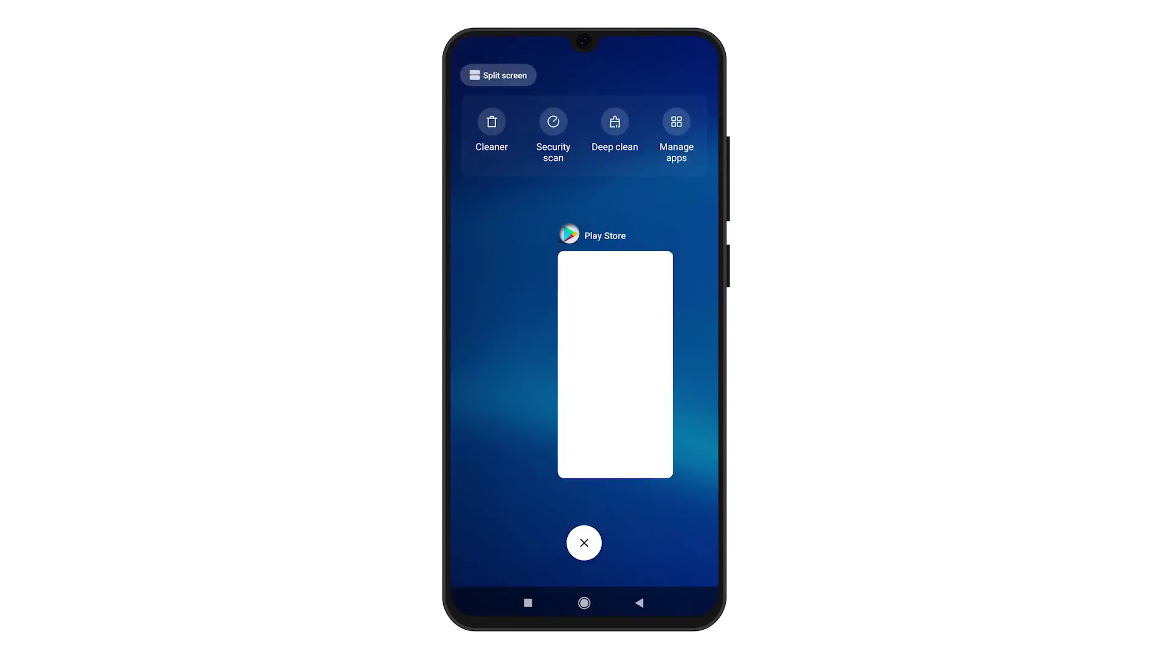
click(584, 541)
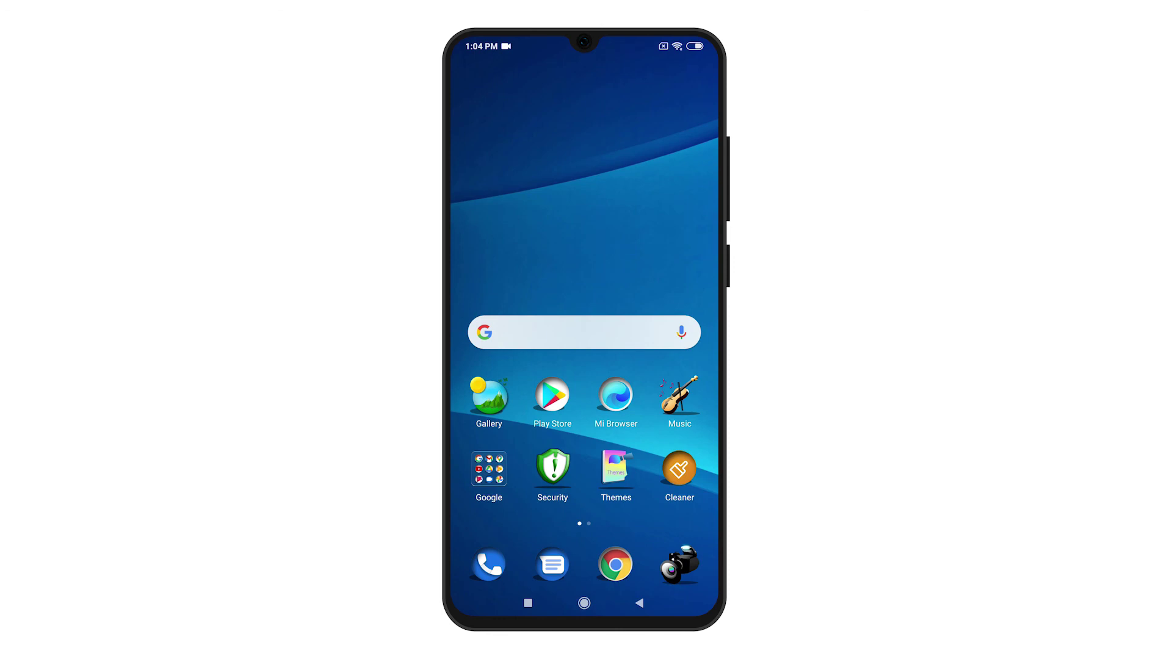